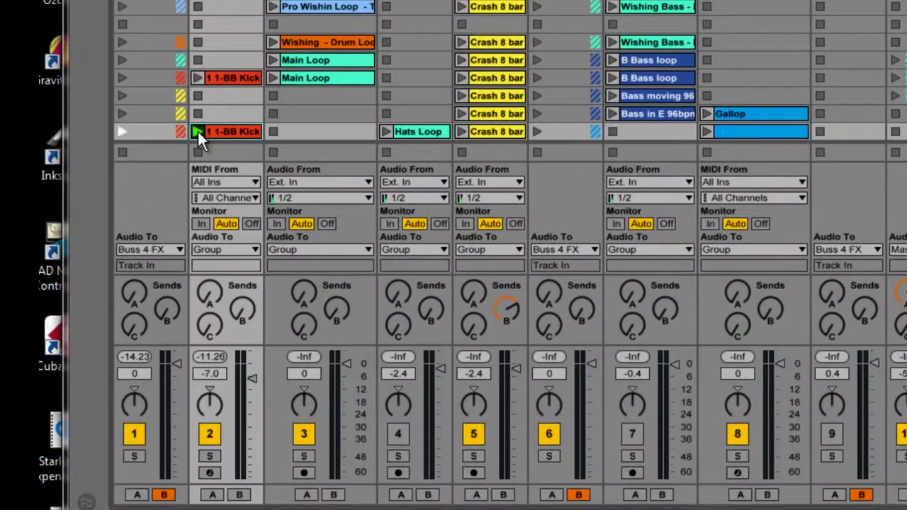
Launch the 1-BB Kick clip and show the Midi Bass Gallop clip's notes in the editor.
click(65, 194)
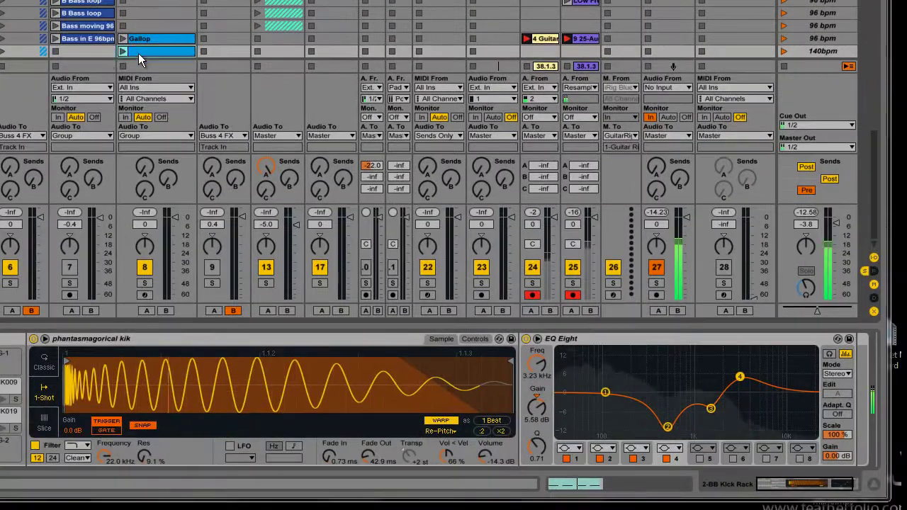
click(138, 53)
key(shift+Tab)
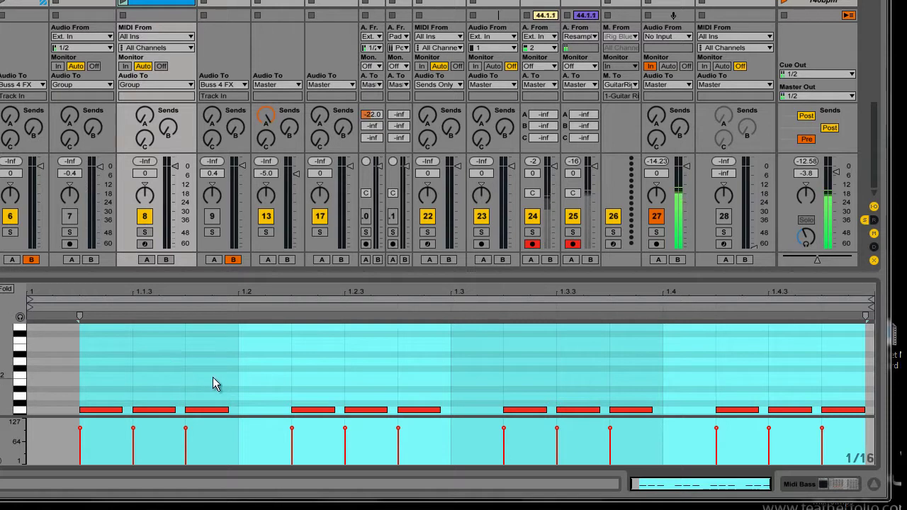
Play the Gallop bass clip with the kick and display Midi Bass's Hive and EQ Eight devices.
click(124, 4)
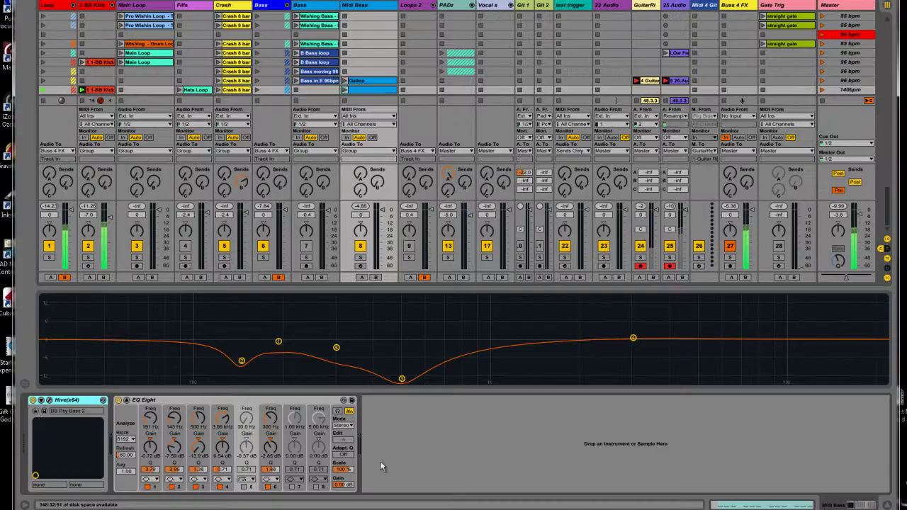
click(51, 400)
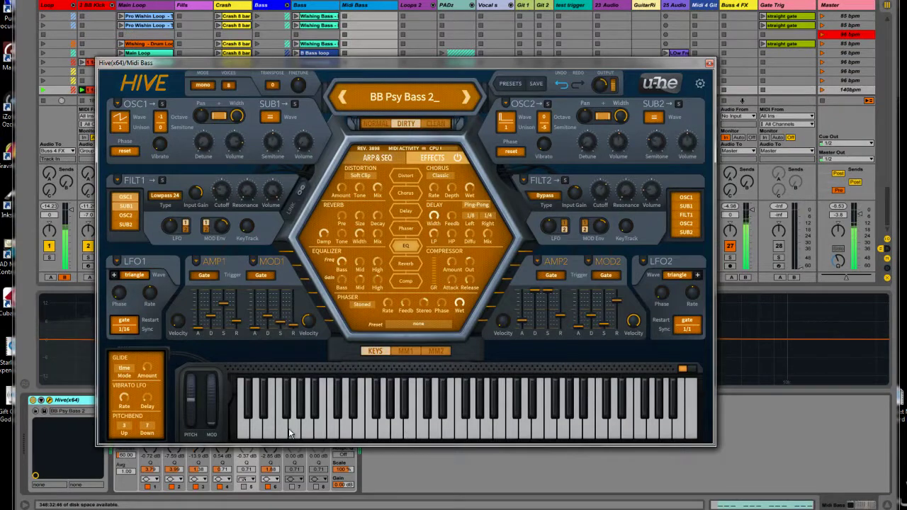
click(709, 63)
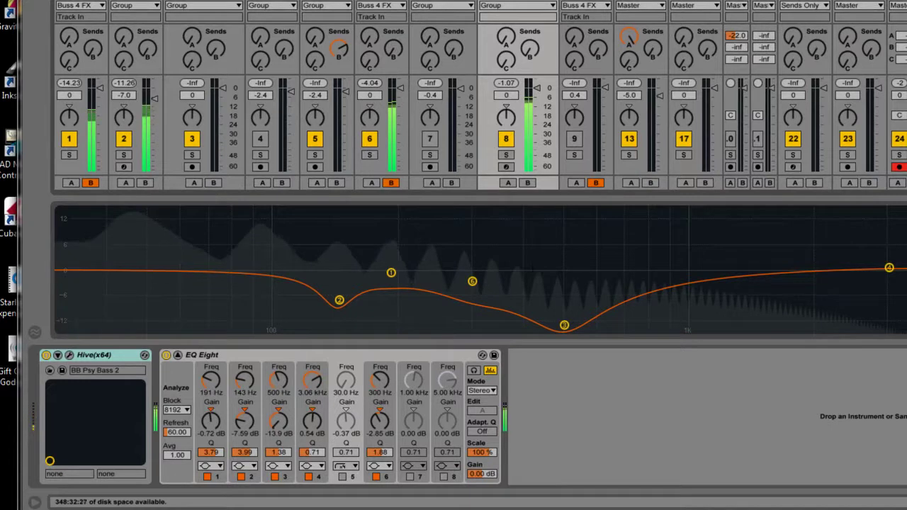
Compare EQ Eight band 3 bypassed and active, then enable band 5's 30 Hz high-pass.
click(381, 11)
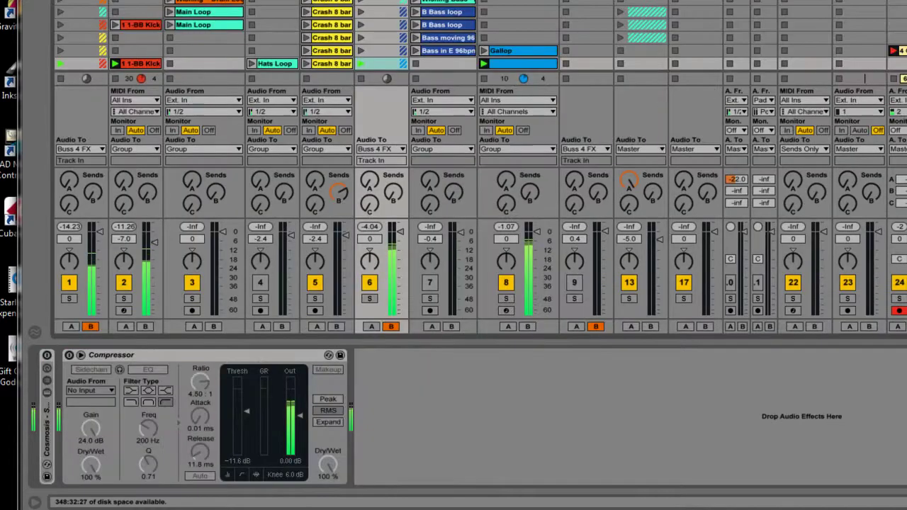
click(517, 11)
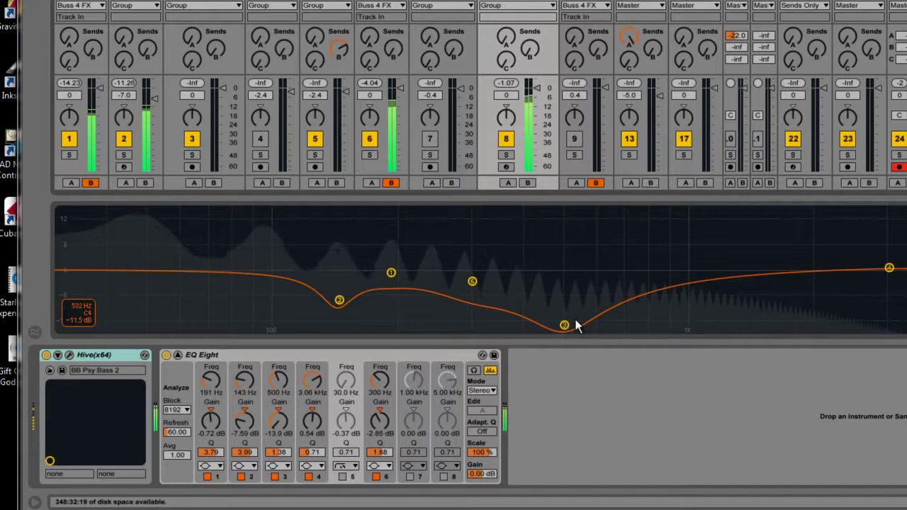
click(276, 476)
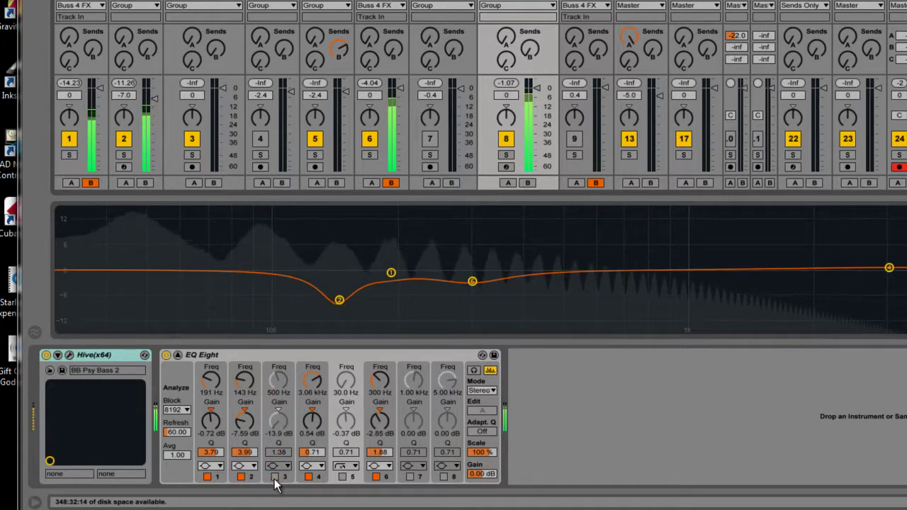
click(276, 482)
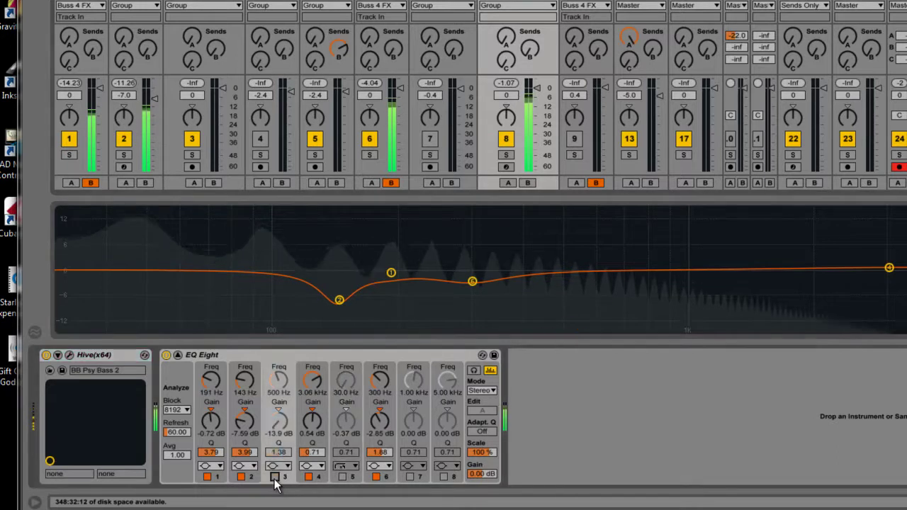
click(276, 476)
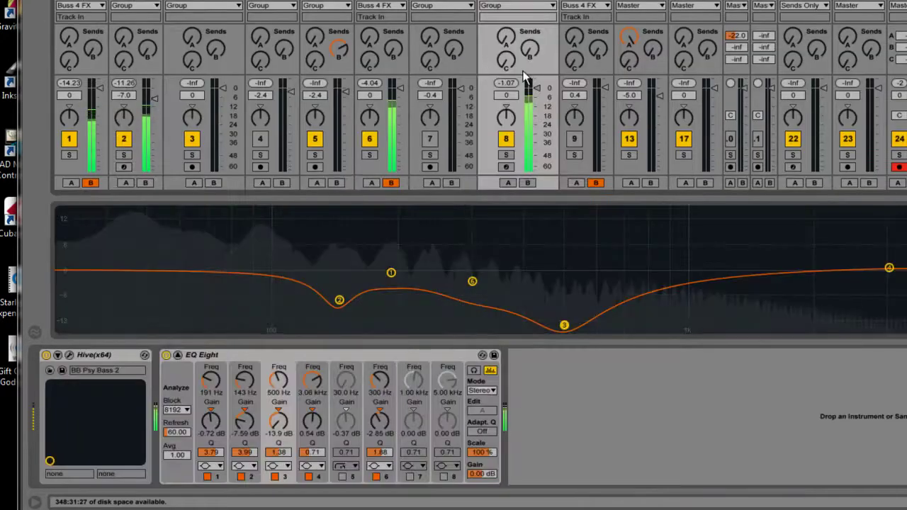
click(341, 477)
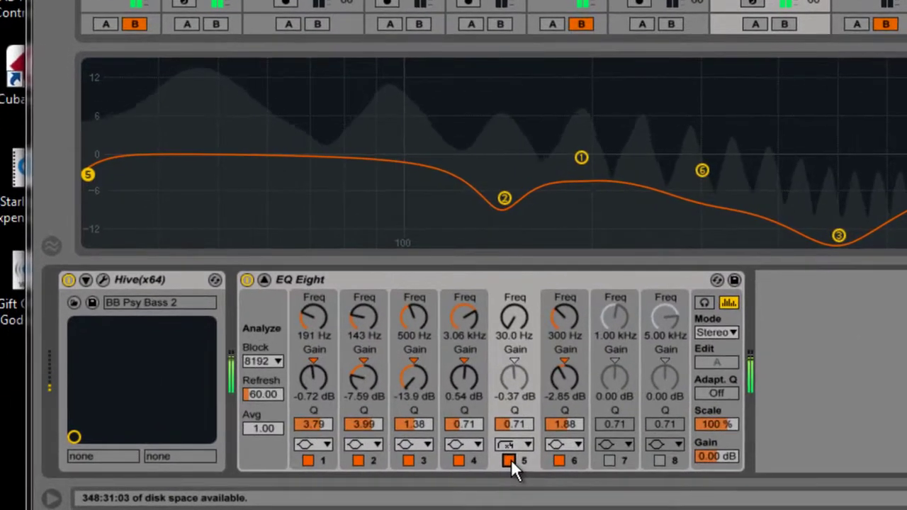
click(509, 460)
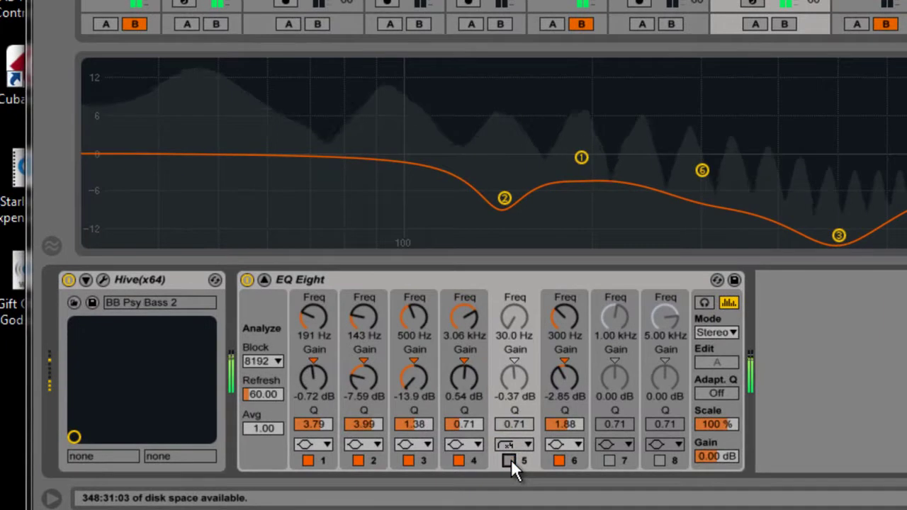
click(509, 460)
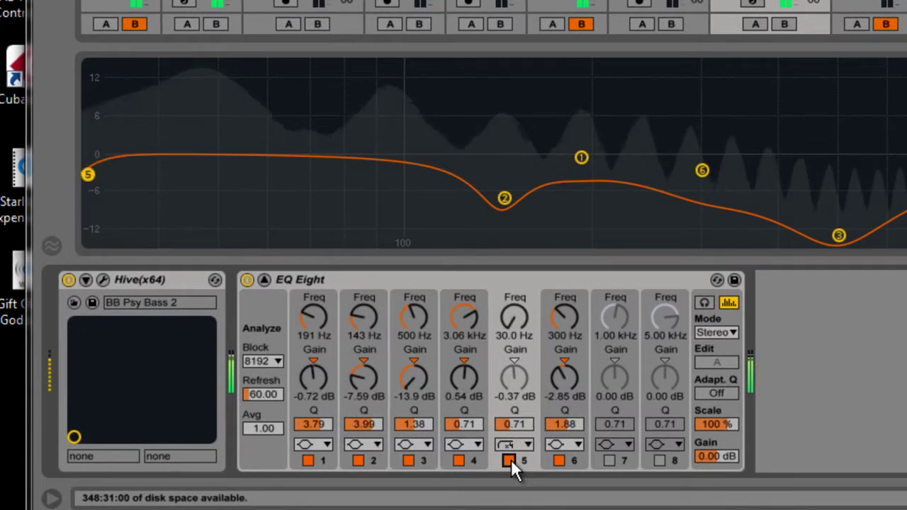
click(509, 461)
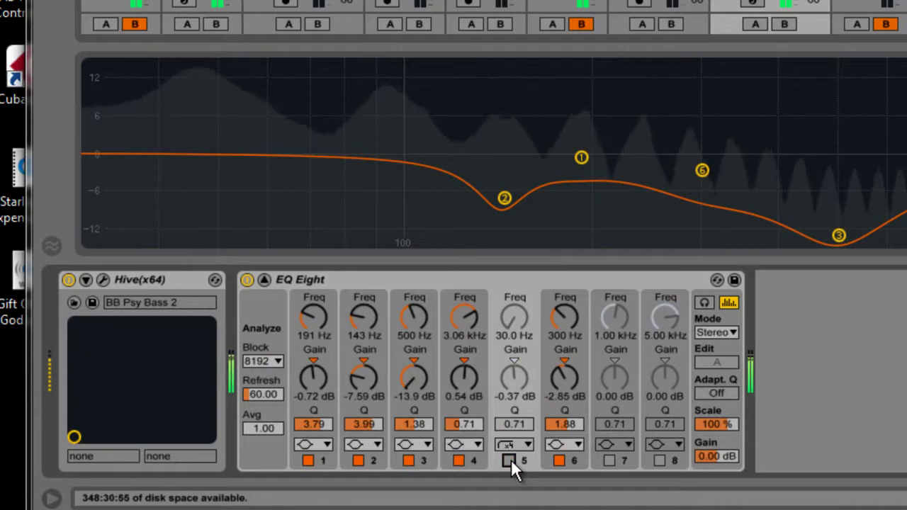
click(508, 461)
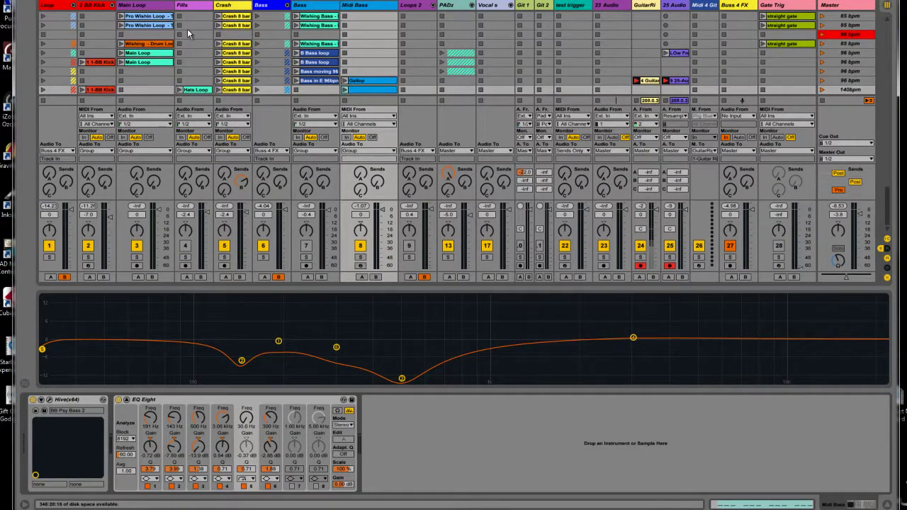
Move through the Loop, kick and Midi Bass tracks to show track 6's Compressor (4.50:1, -11.6 dB).
click(62, 8)
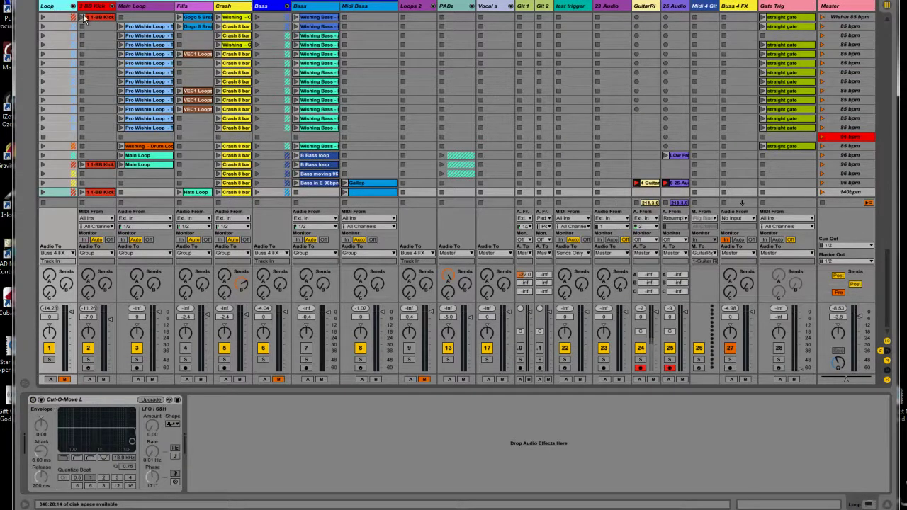
click(82, 193)
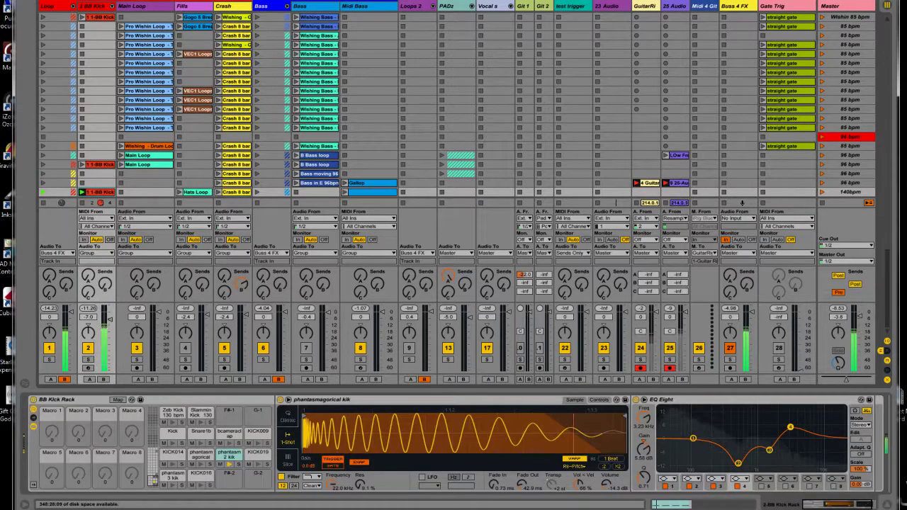
click(344, 191)
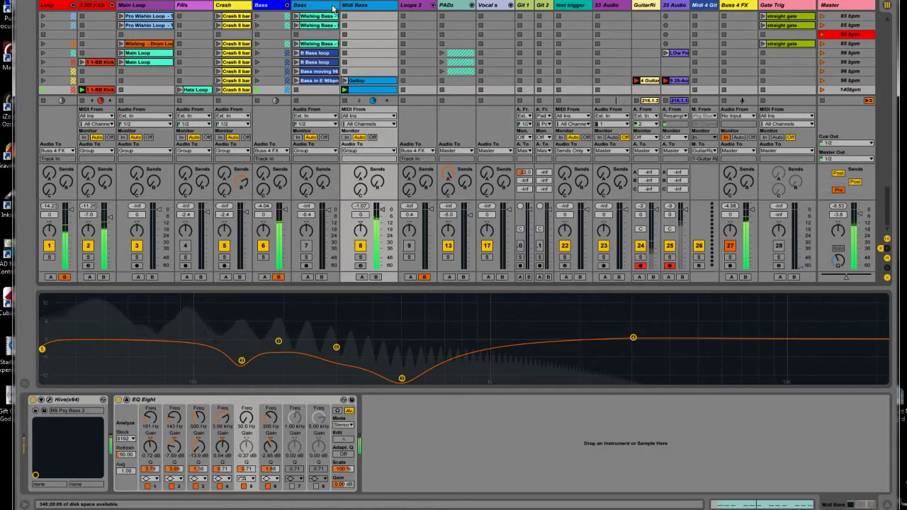
click(276, 5)
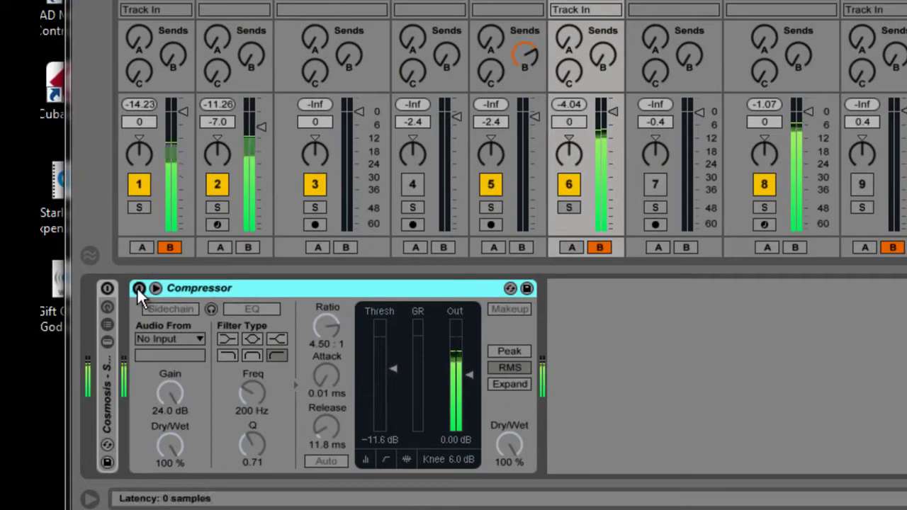
Turn on the Bass Compressor, enable its Sidechain, and list the Audio From sources.
click(138, 288)
click(166, 307)
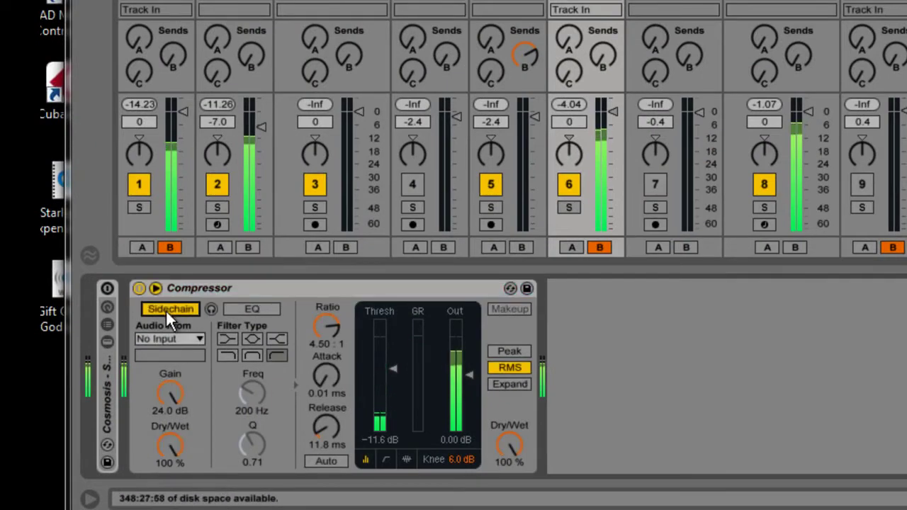
click(171, 340)
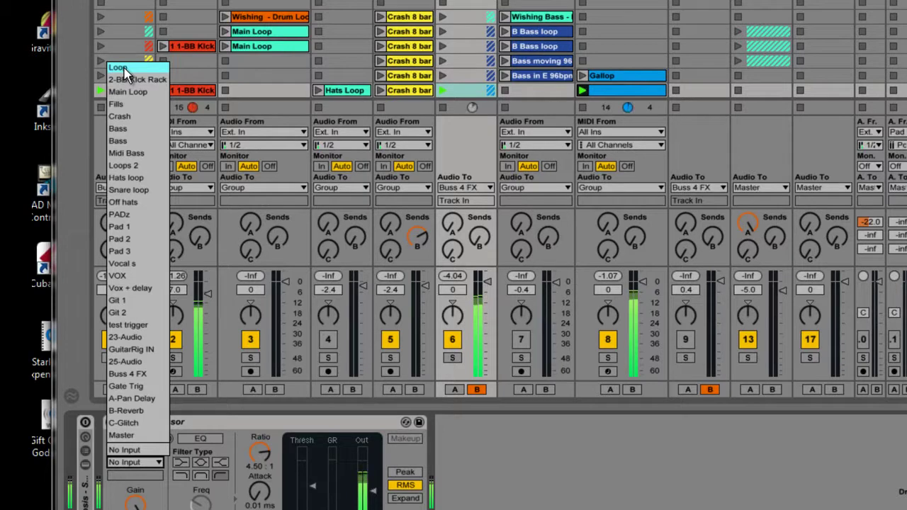
Key the Compressor's sidechain from the Loop track and set its gain to 24.0 dB.
key(Escape)
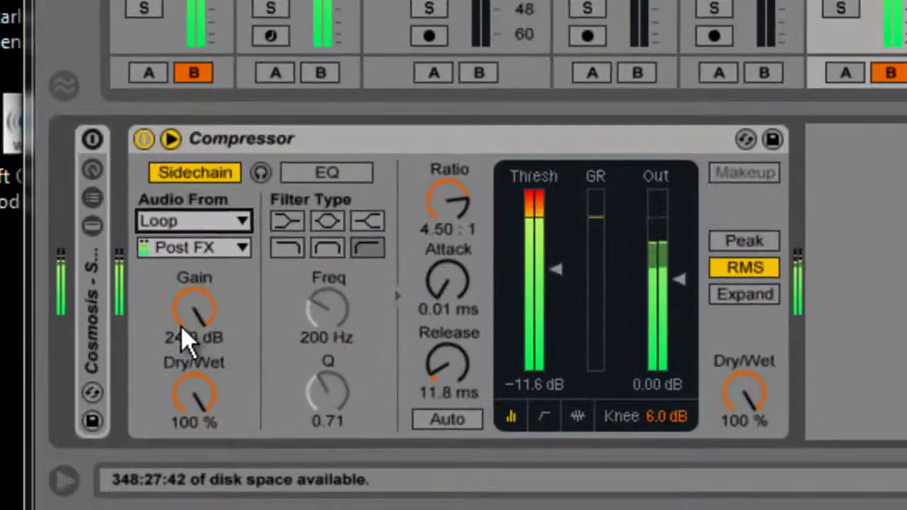
mouse_move(175, 375)
mouse_down()
mouse_move(189, 384)
mouse_move(188, 369)
mouse_up()
scroll(198, 324, up, 15)
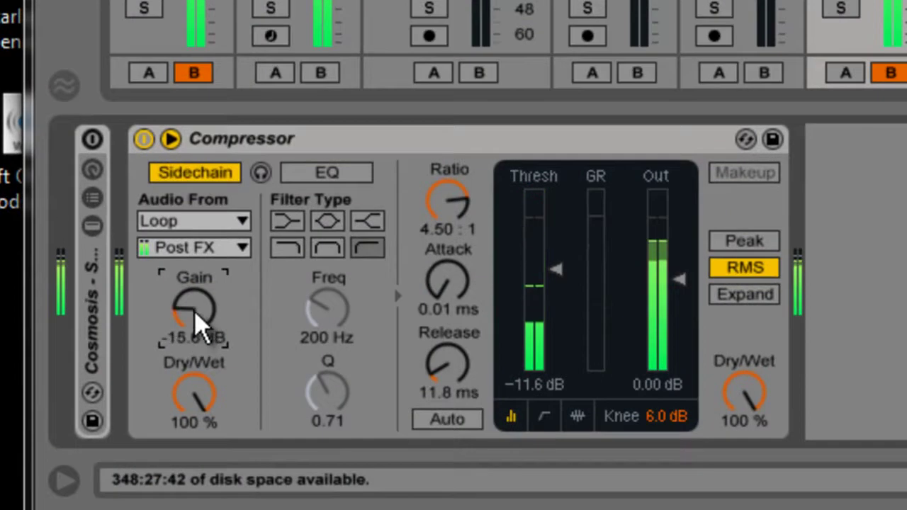
scroll(198, 325, up, 12)
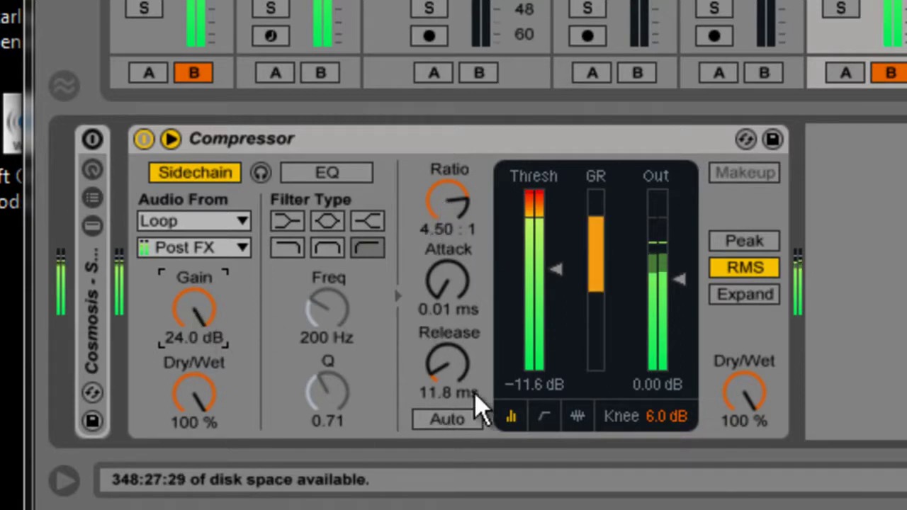
Set the Compressor Release to 1 ms, then adjust it to about 17 ms.
click(449, 384)
text(1)
key(Return)
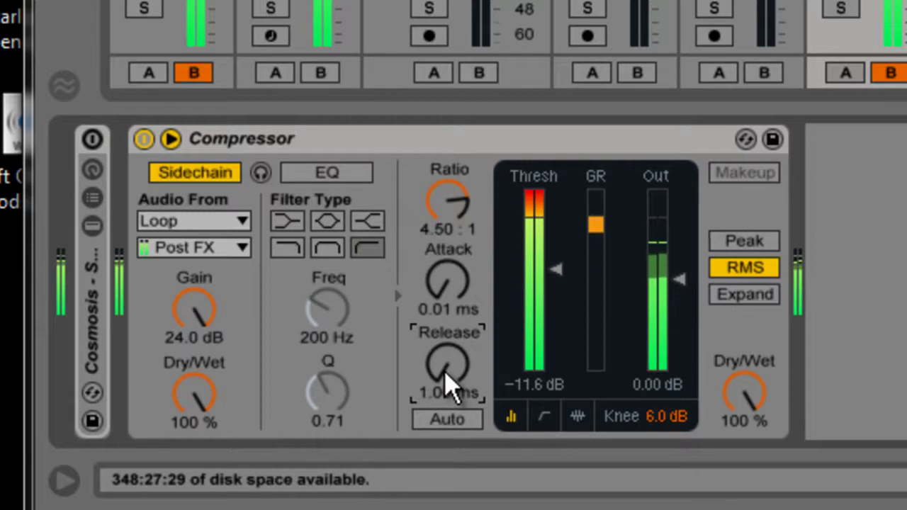
scroll(448, 386, up, 10)
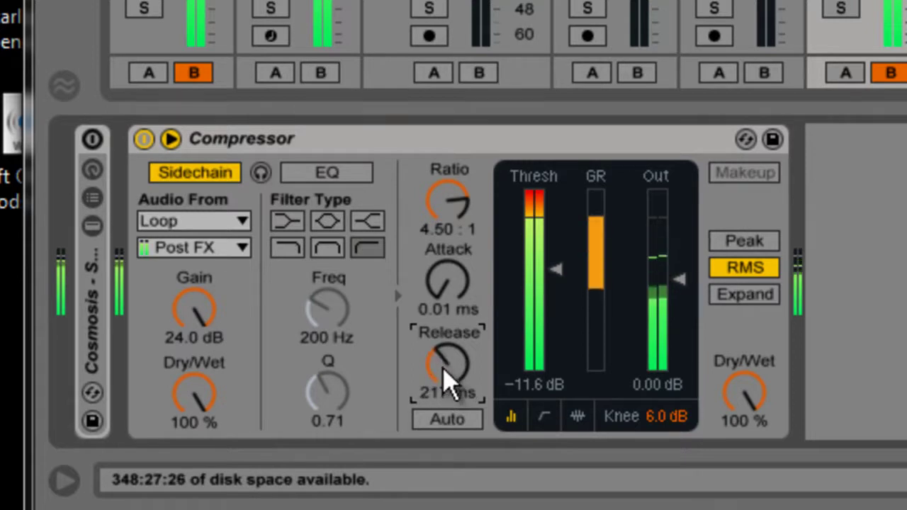
scroll(447, 383, down, 4)
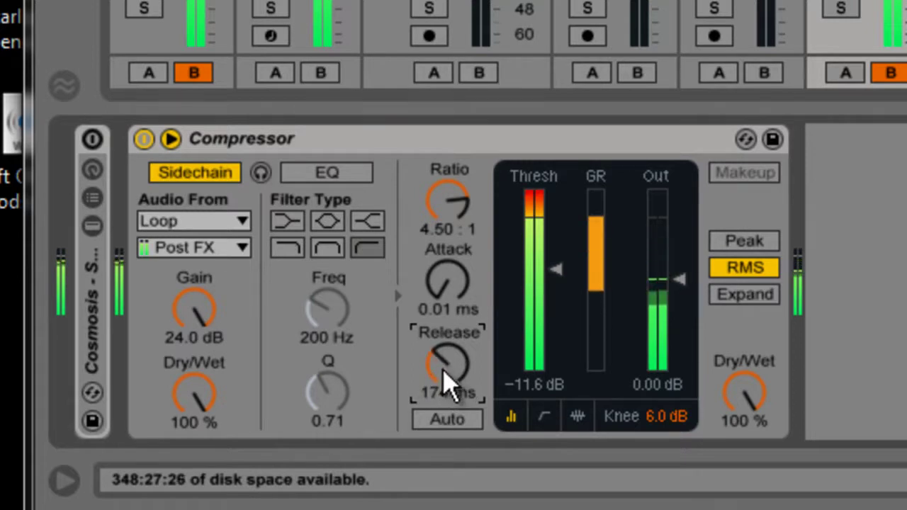
scroll(446, 384, down, 3)
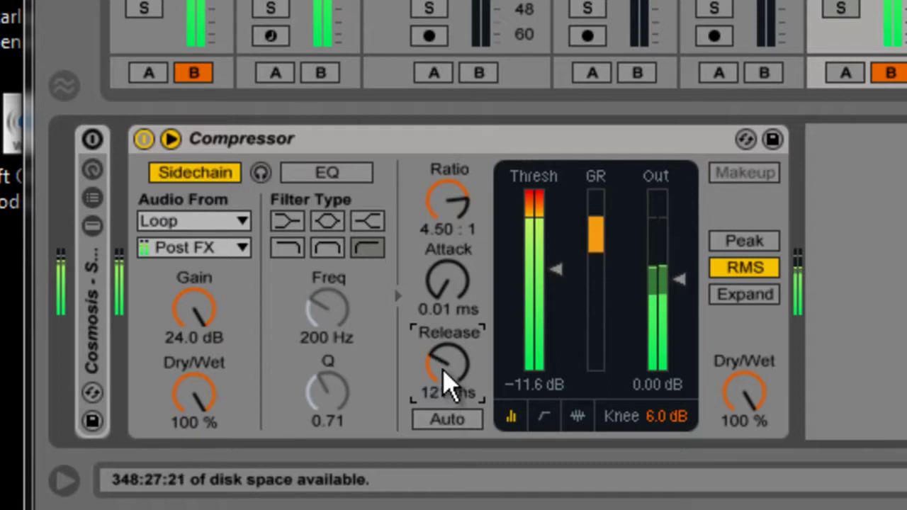
scroll(446, 386, up, 8)
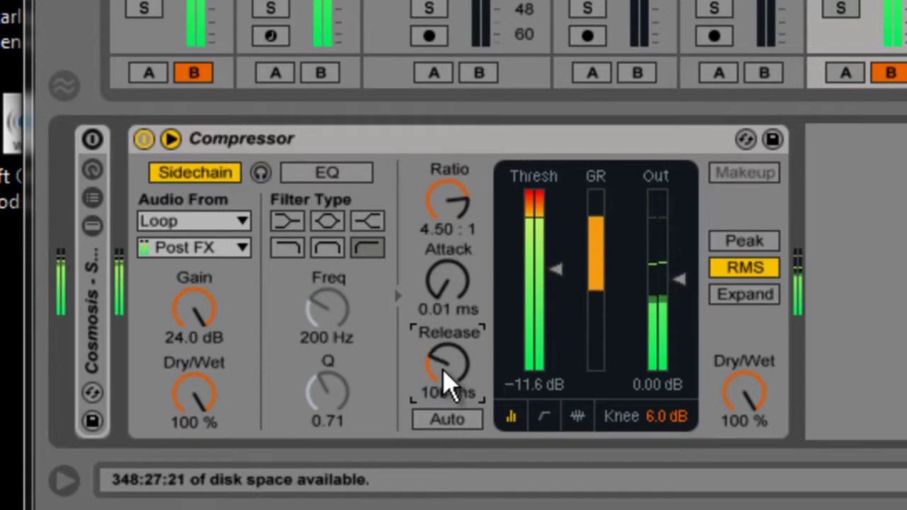
scroll(446, 386, down, 6)
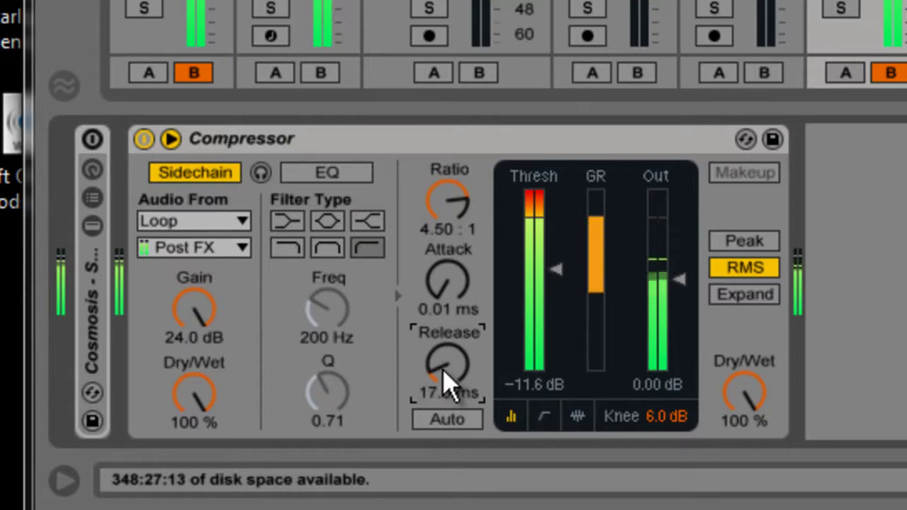
Set the Compressor Release to 45.0 ms and the sidechain Gain to 12.6 dB.
drag(445, 386, 446, 381)
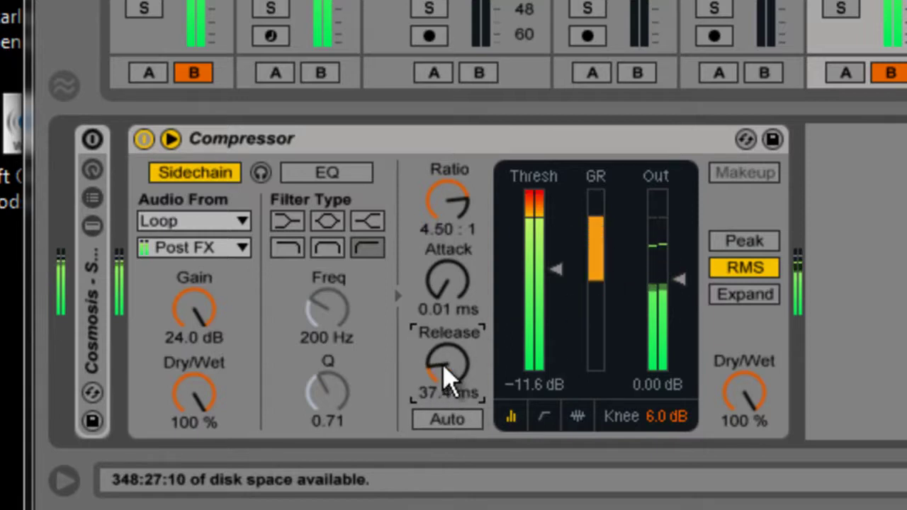
mouse_move(199, 305)
mouse_down()
mouse_move(206, 316)
mouse_move(199, 302)
mouse_move(201, 312)
mouse_up()
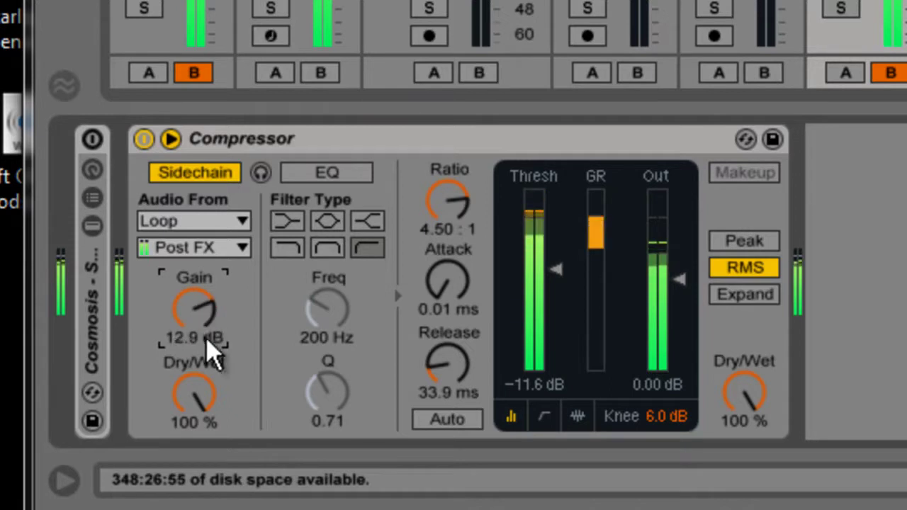
drag(445, 383, 444, 375)
drag(193, 312, 196, 316)
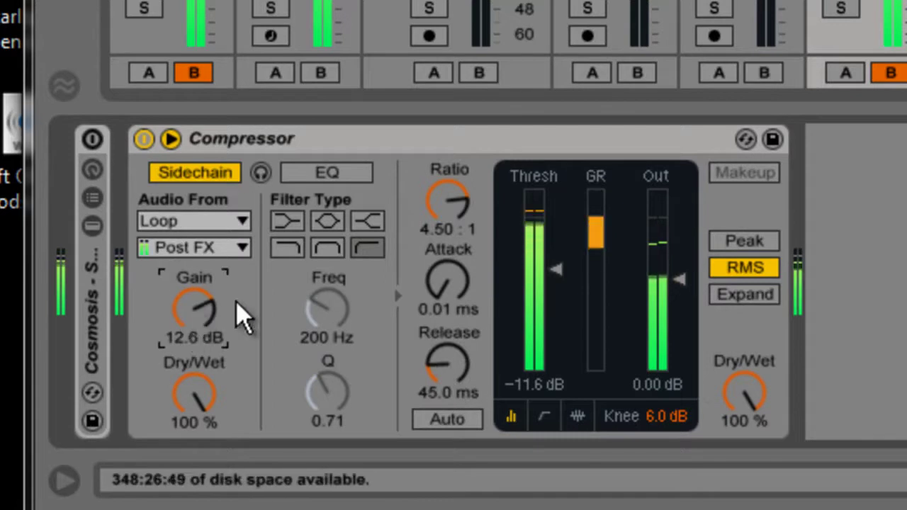